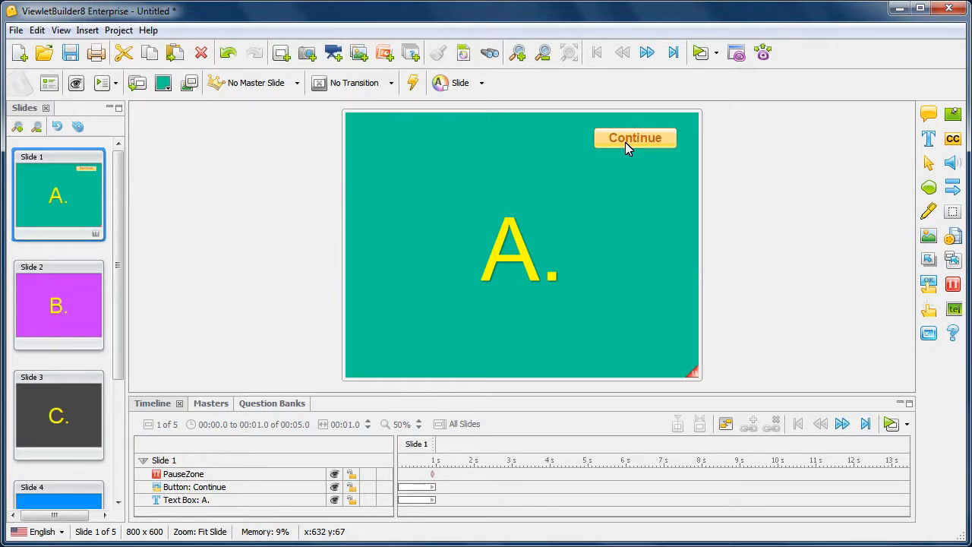
Add an on-click action of type Move to Slide to the Continue button on slide 1
click(625, 142)
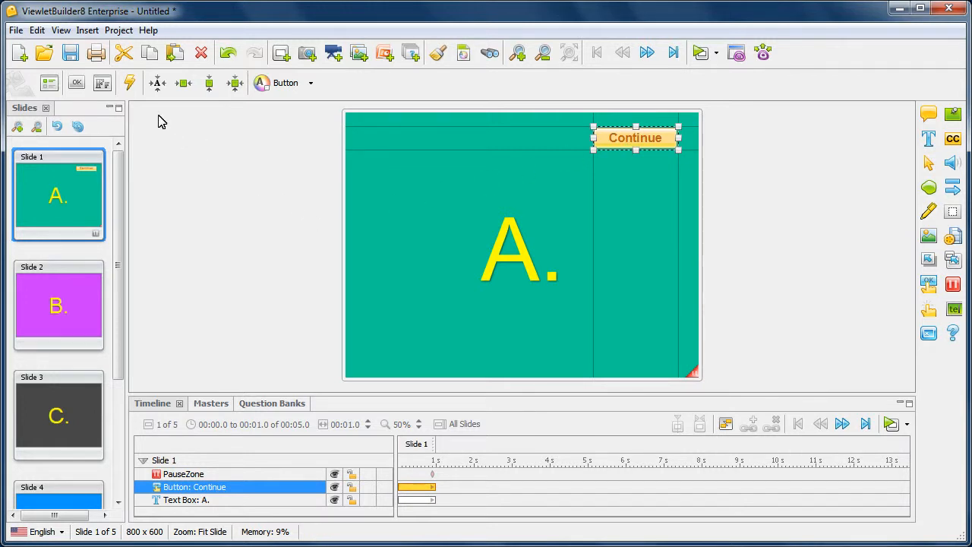
click(130, 83)
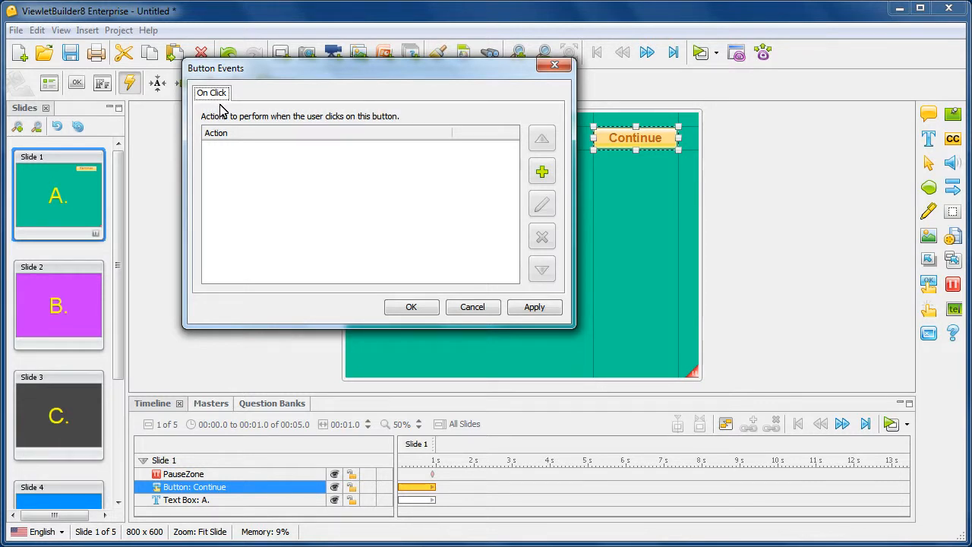
click(541, 174)
drag(426, 66, 458, 46)
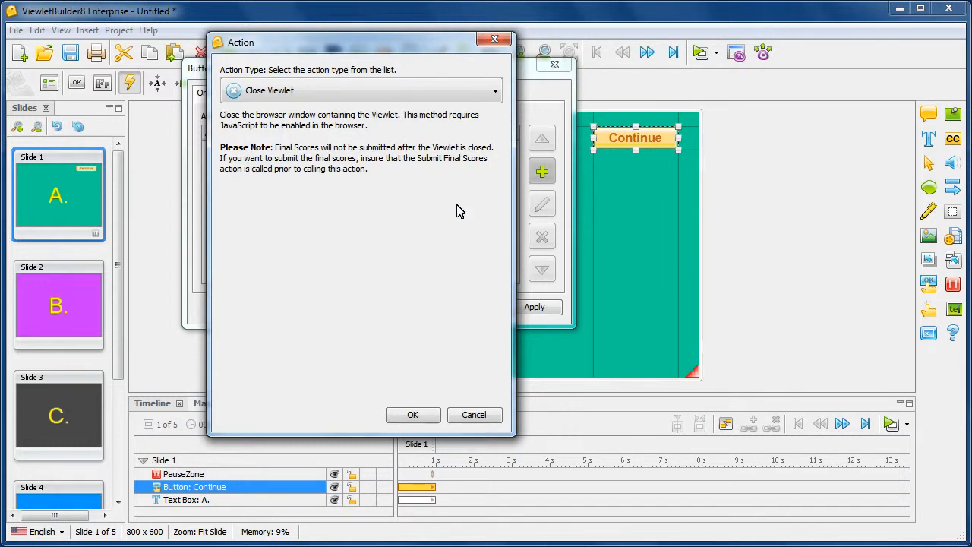
click(494, 92)
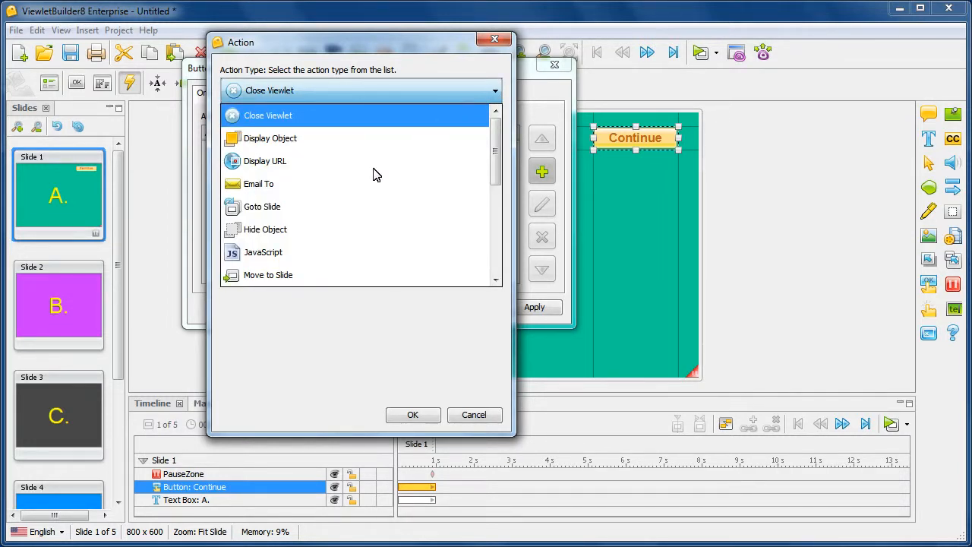
click(320, 209)
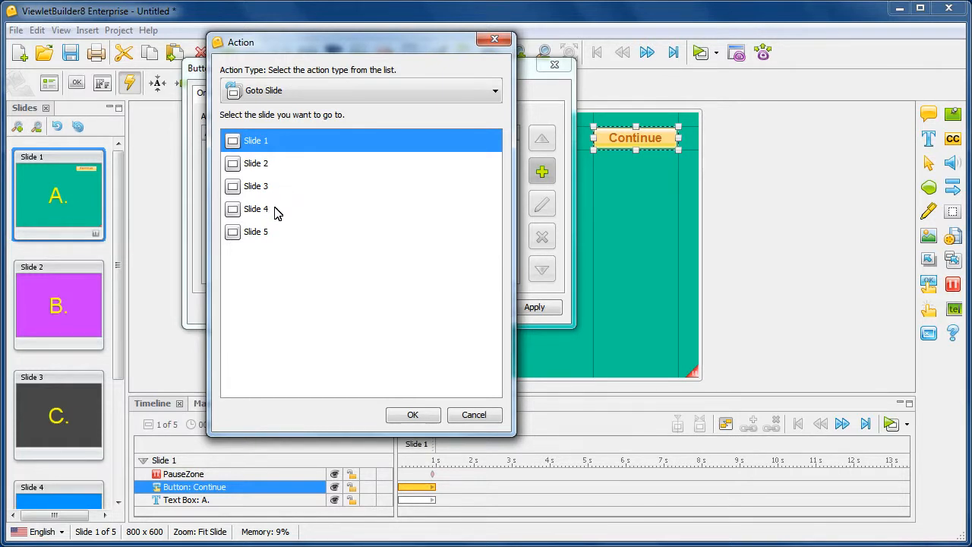
click(494, 95)
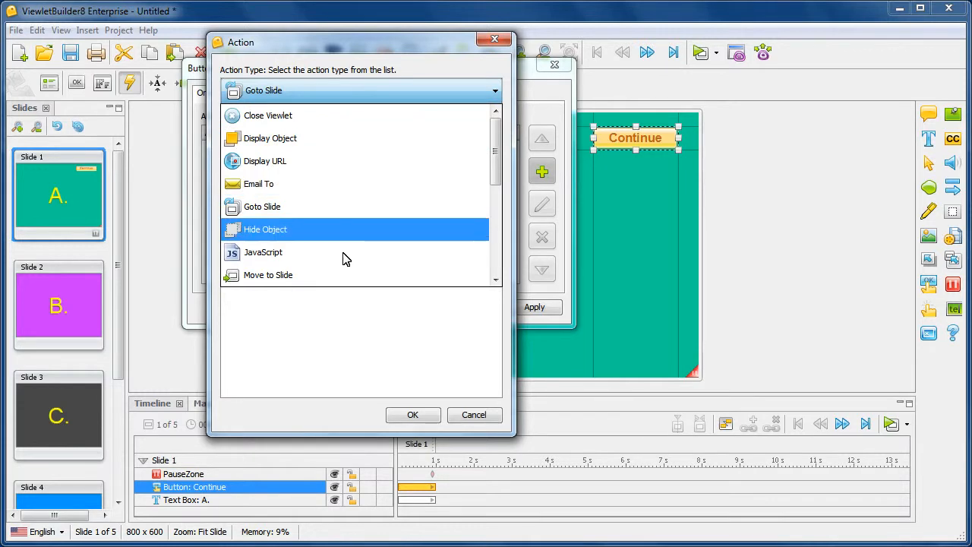
click(291, 278)
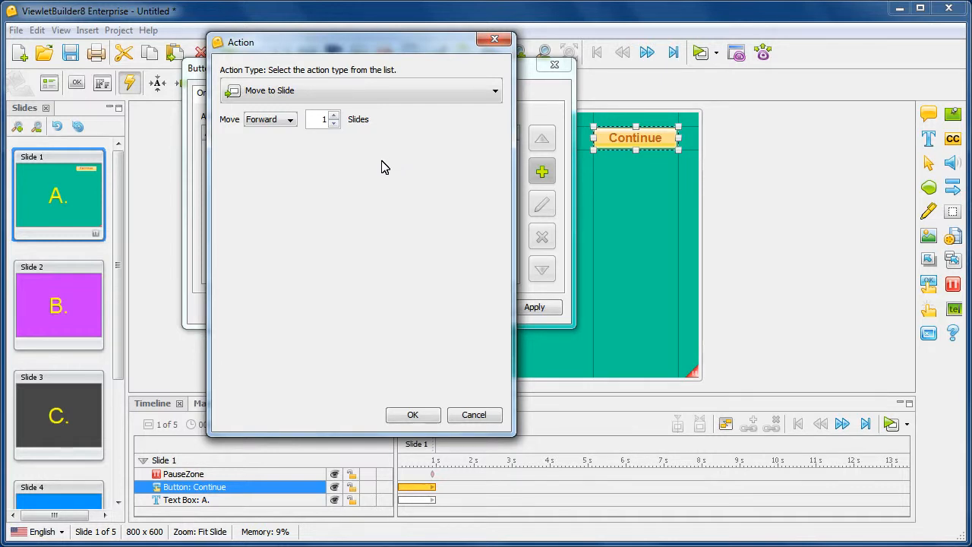
Set the action to move Forward 1 slide and accept the Continue button's events
click(291, 121)
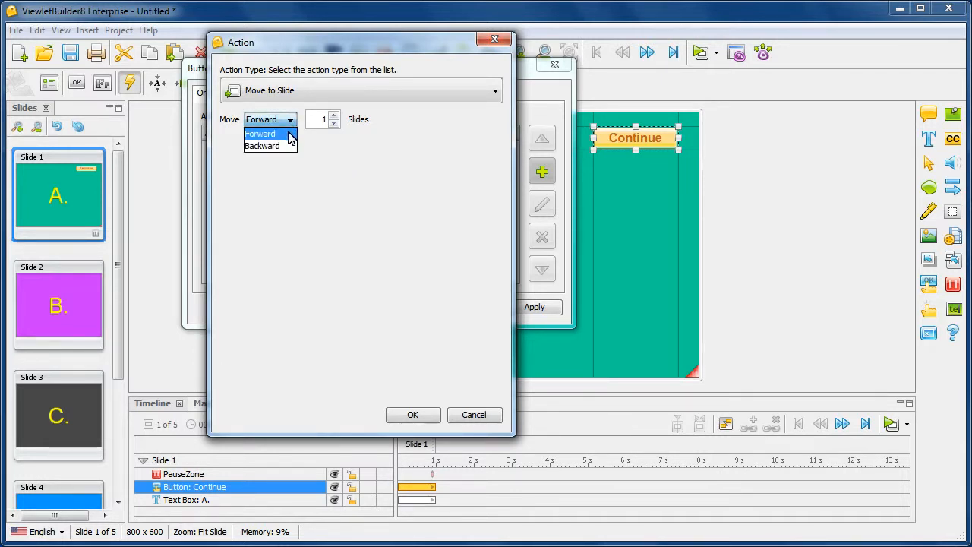
click(293, 147)
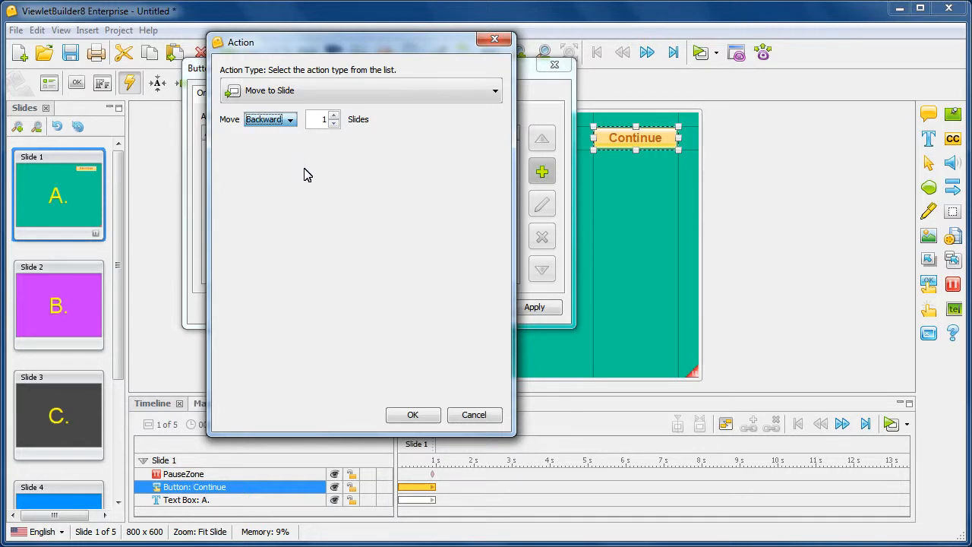
click(293, 123)
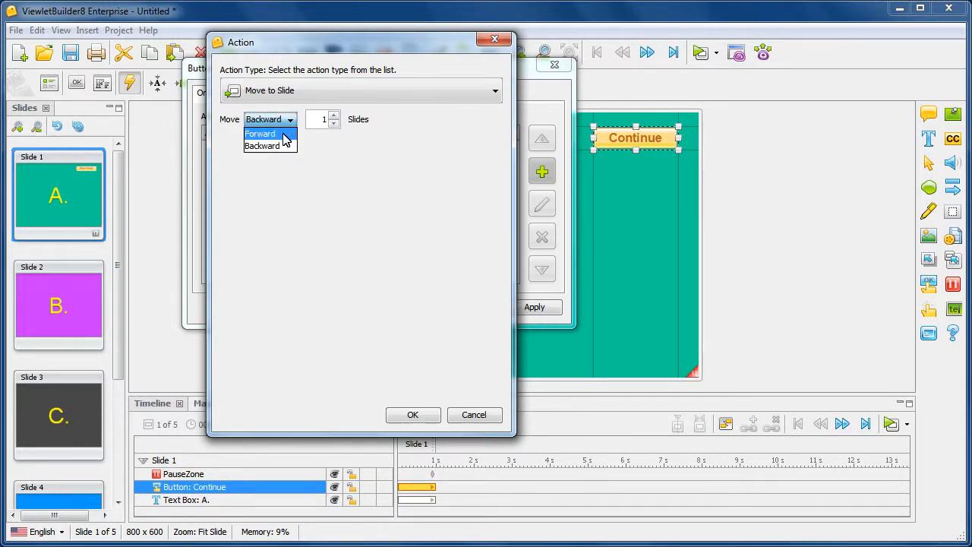
click(284, 135)
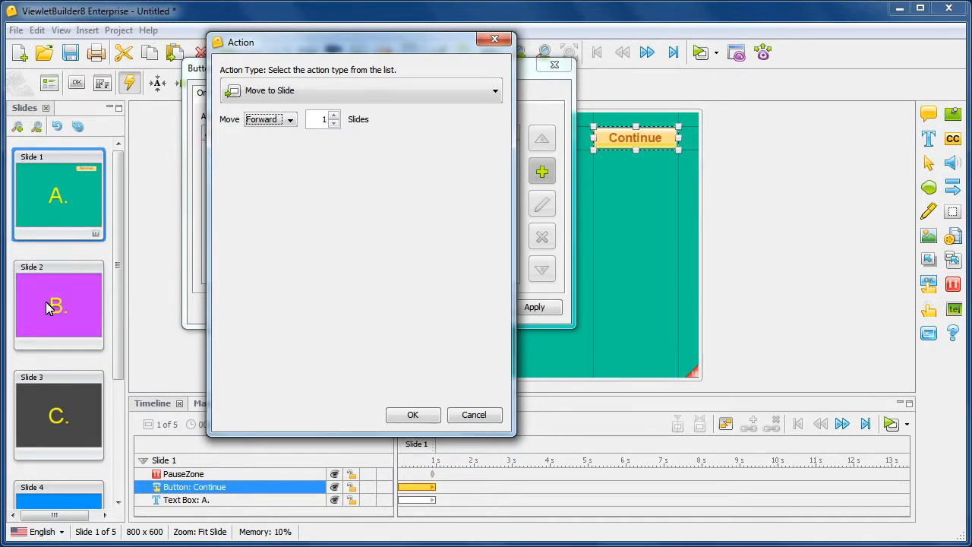
click(334, 115)
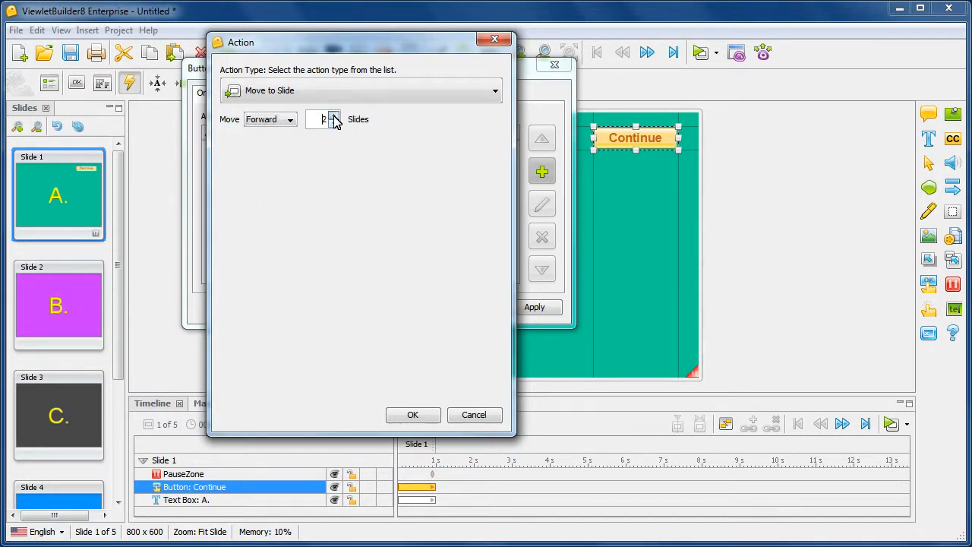
click(335, 118)
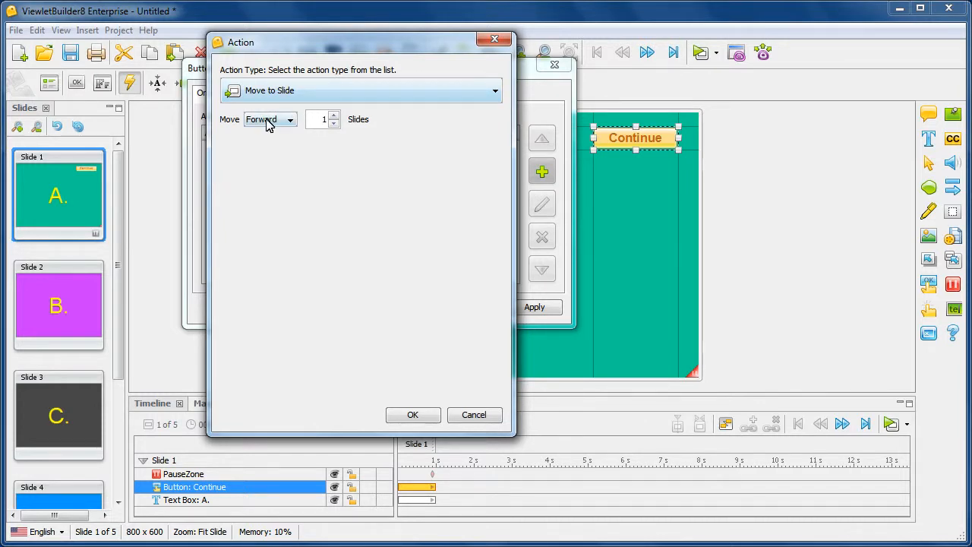
click(416, 416)
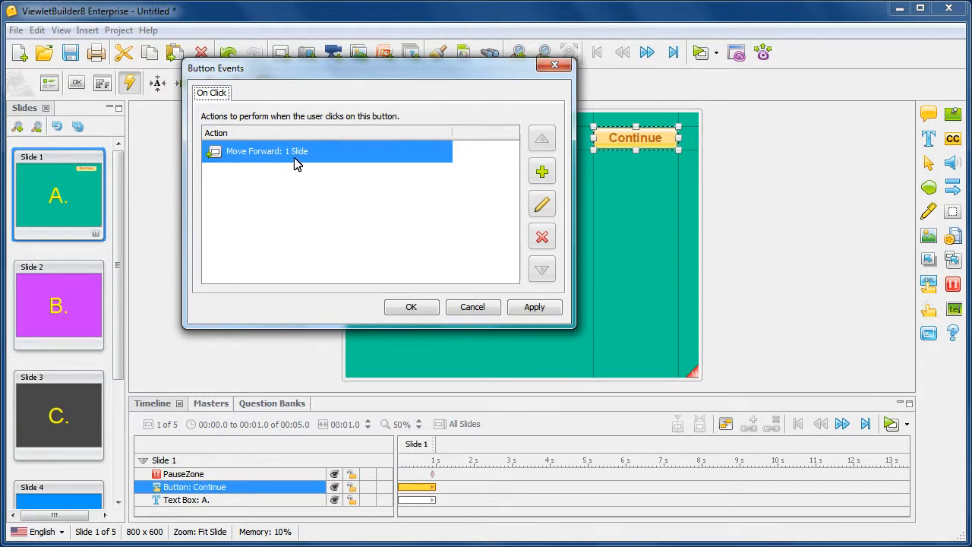
click(424, 313)
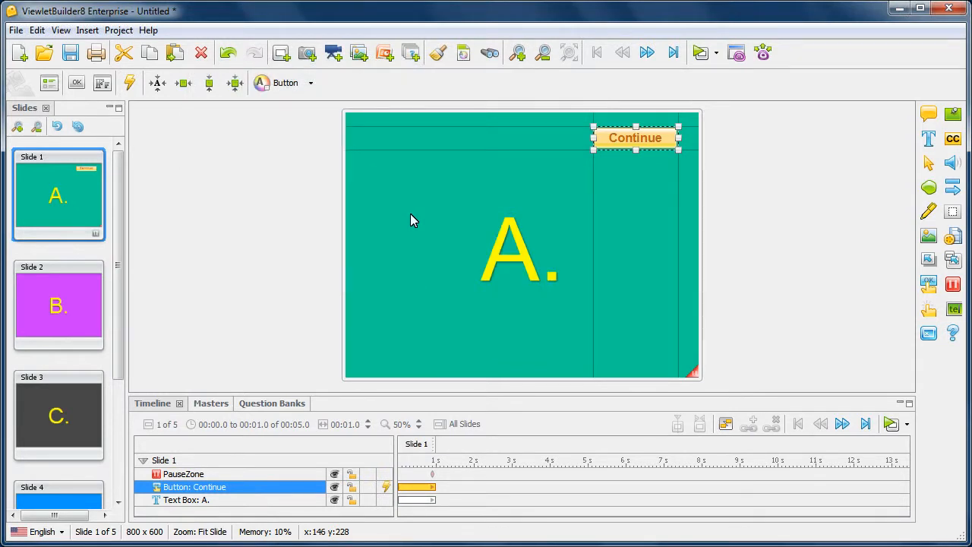
click(410, 220)
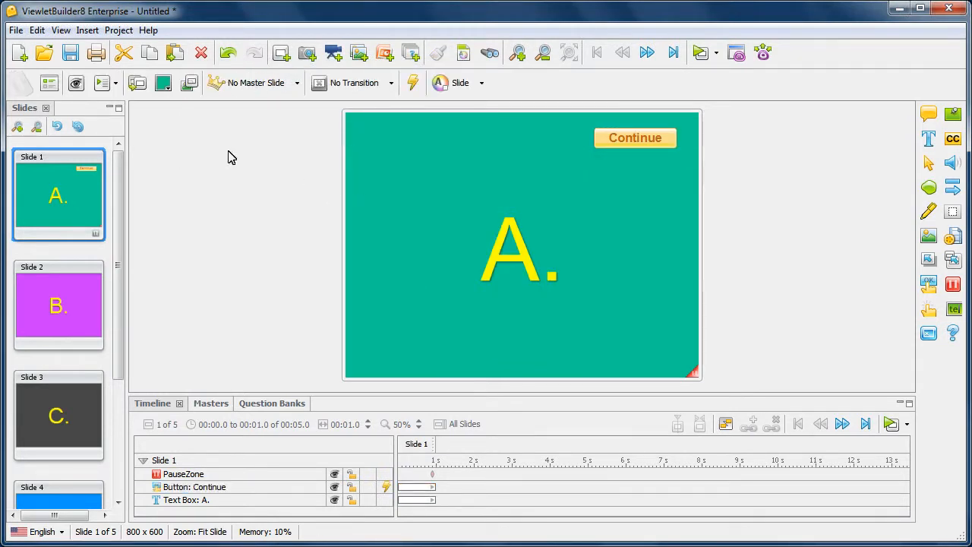
Save the project to the Desktop as "training 101" in the QVPX format
click(76, 57)
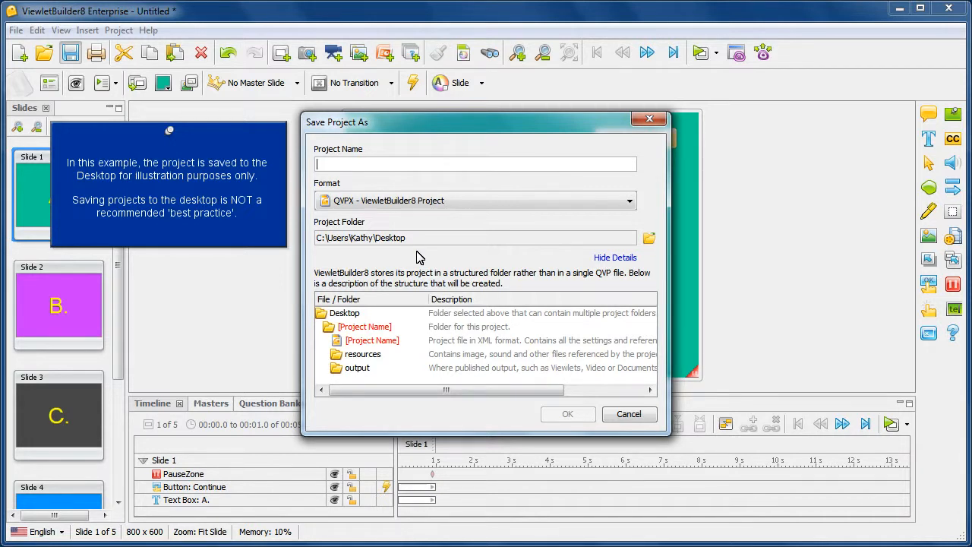
text(tr)
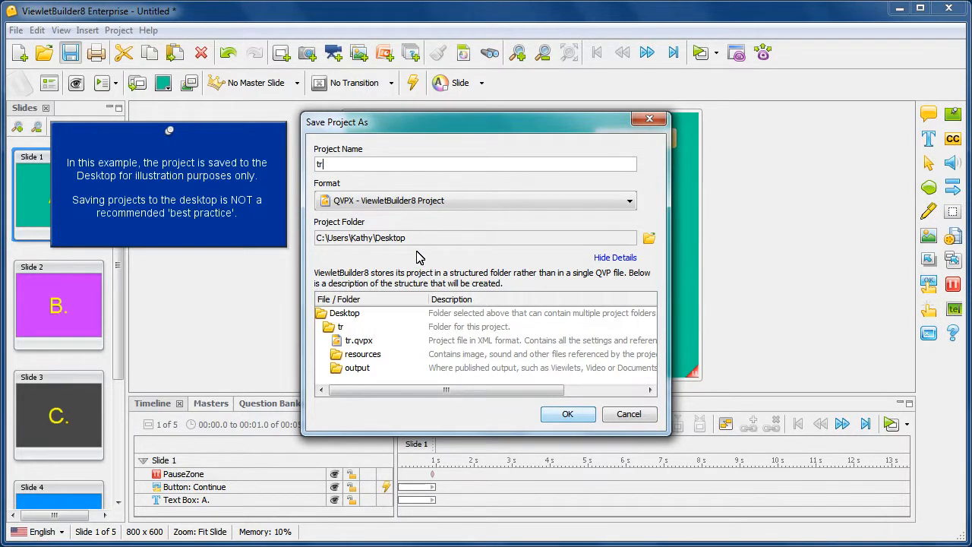
text(aining 101)
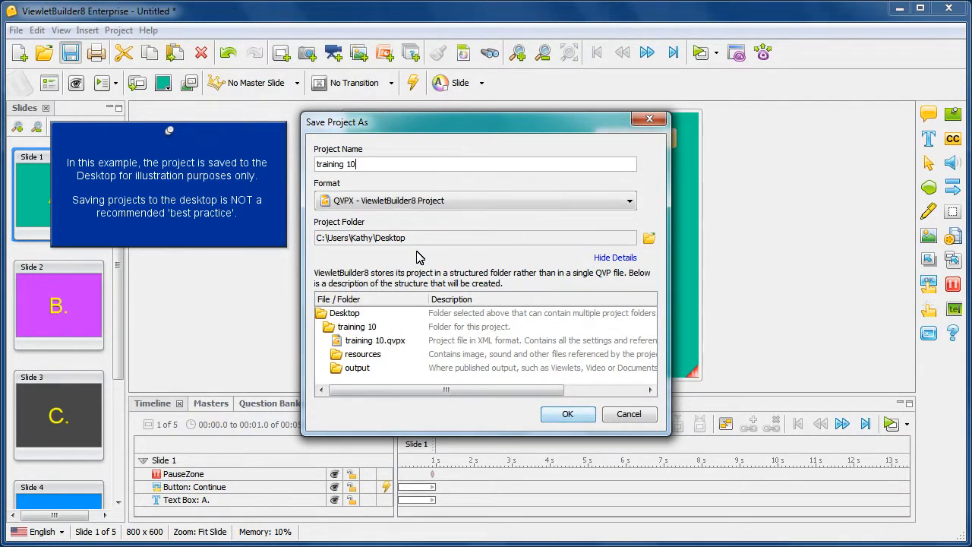
click(568, 413)
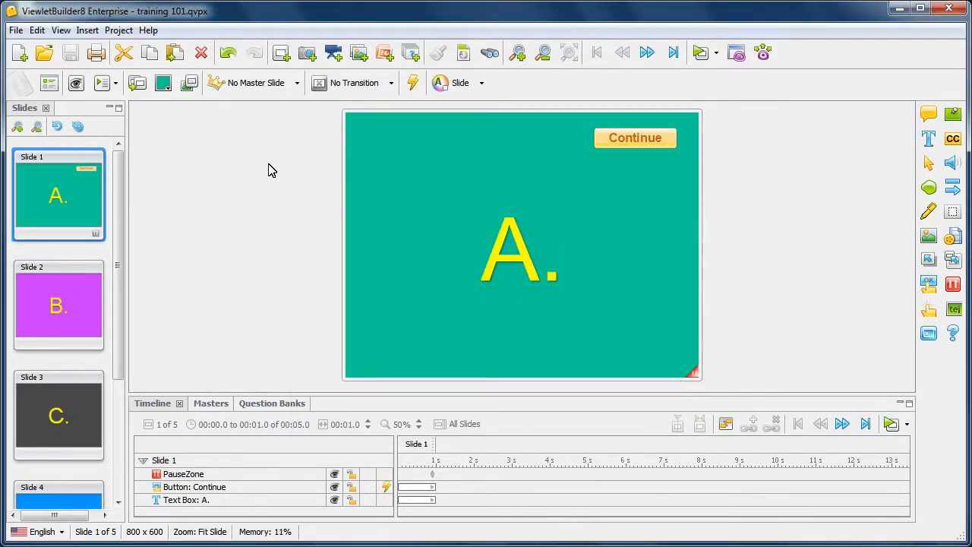
Preview the project in the browser, test the Continue button on slide 1, and close the preview
click(118, 31)
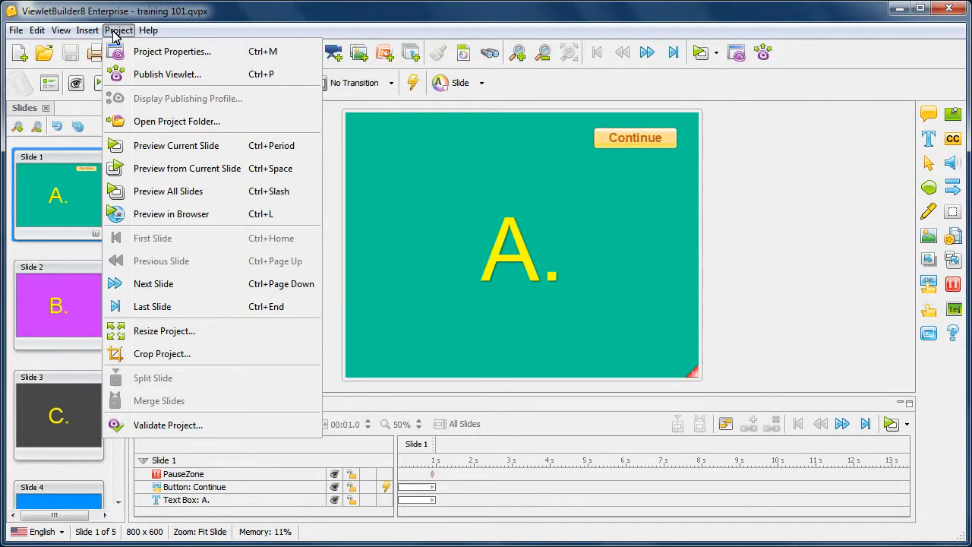
click(205, 215)
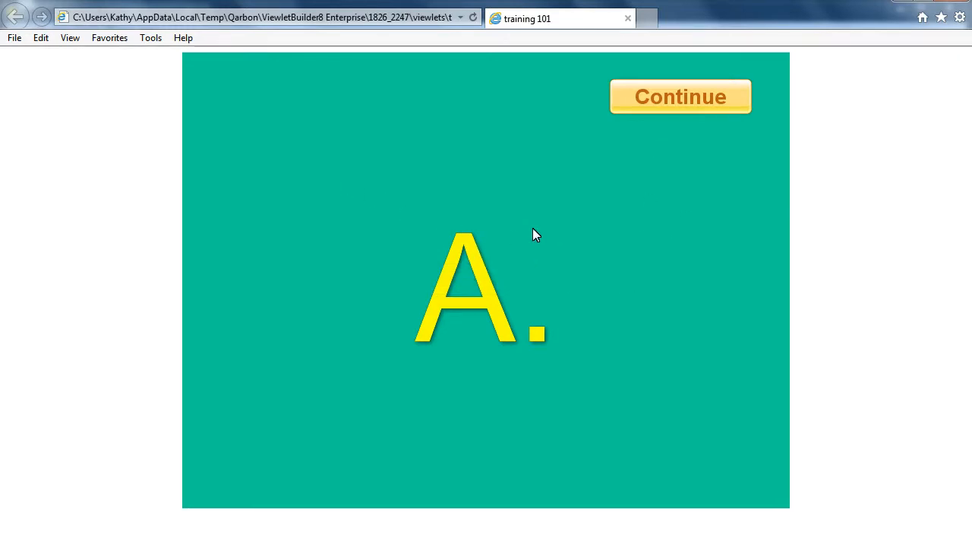
click(691, 103)
click(955, 6)
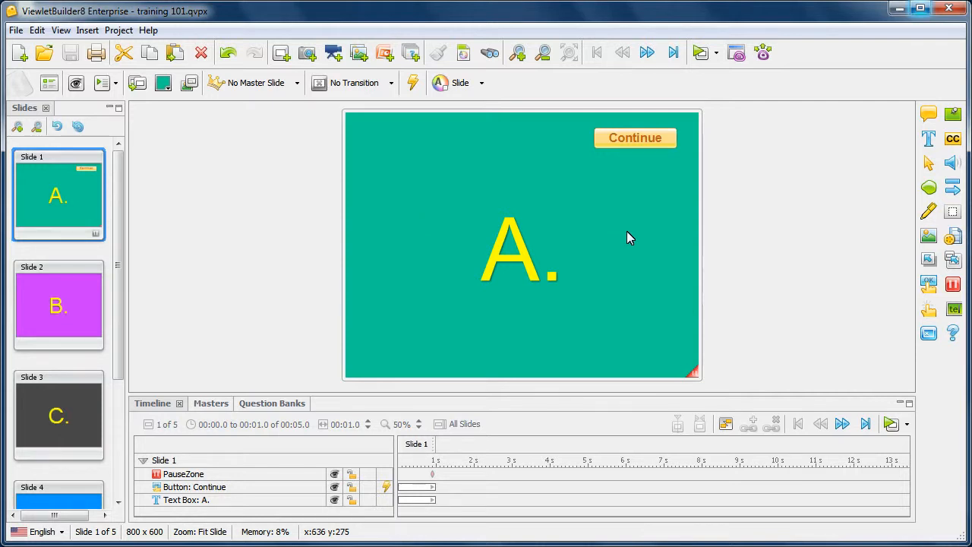
Change the Continue button's on-click action on slide 1 to Goto Slide with Slide 2 as target, and save the project
click(637, 139)
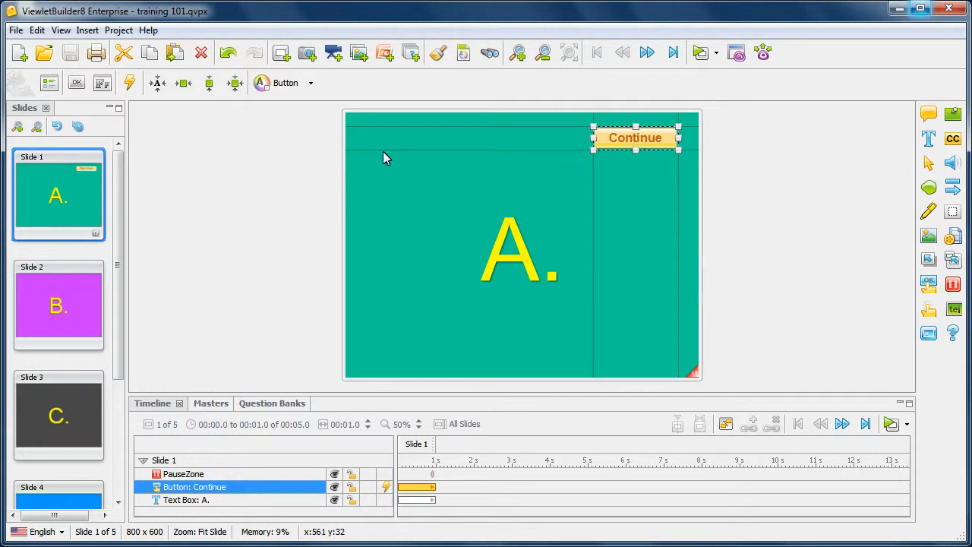
click(129, 82)
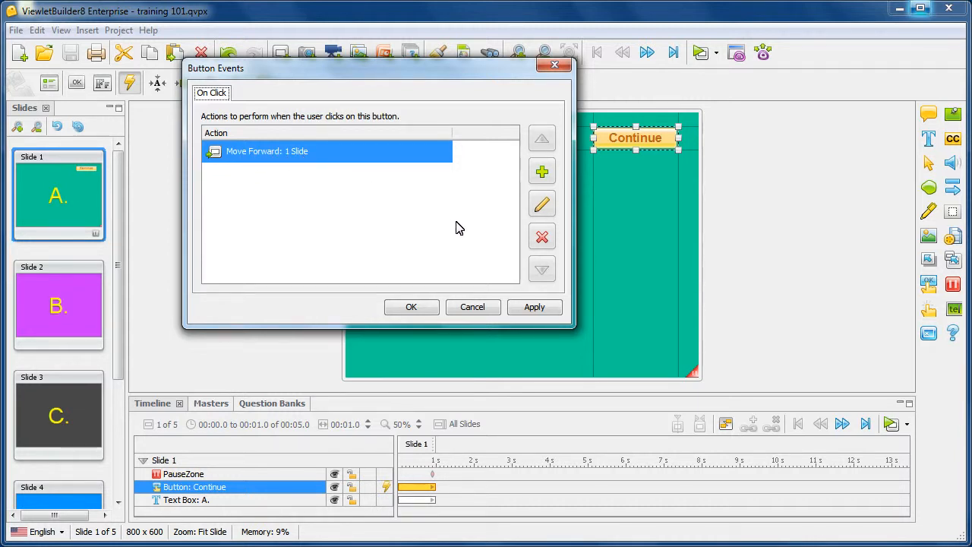
click(543, 206)
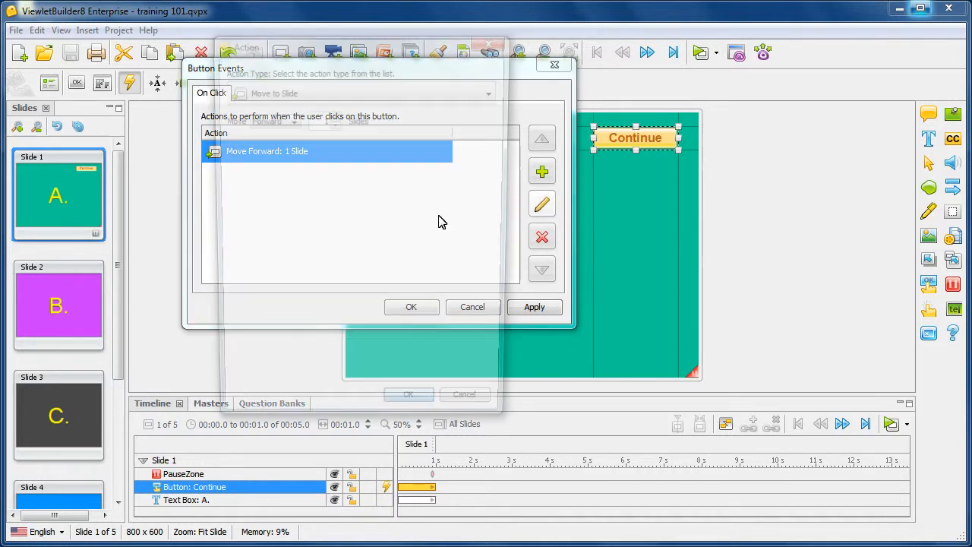
click(452, 96)
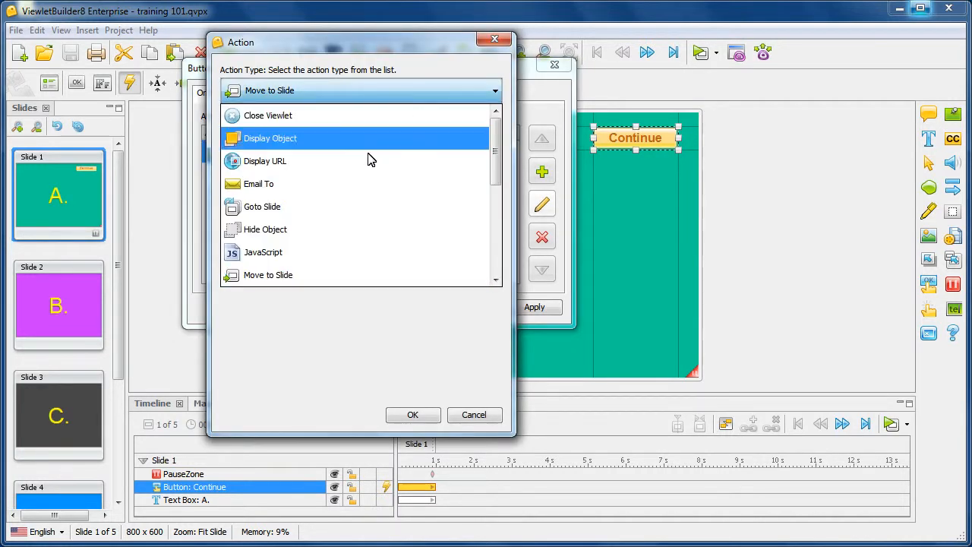
click(343, 202)
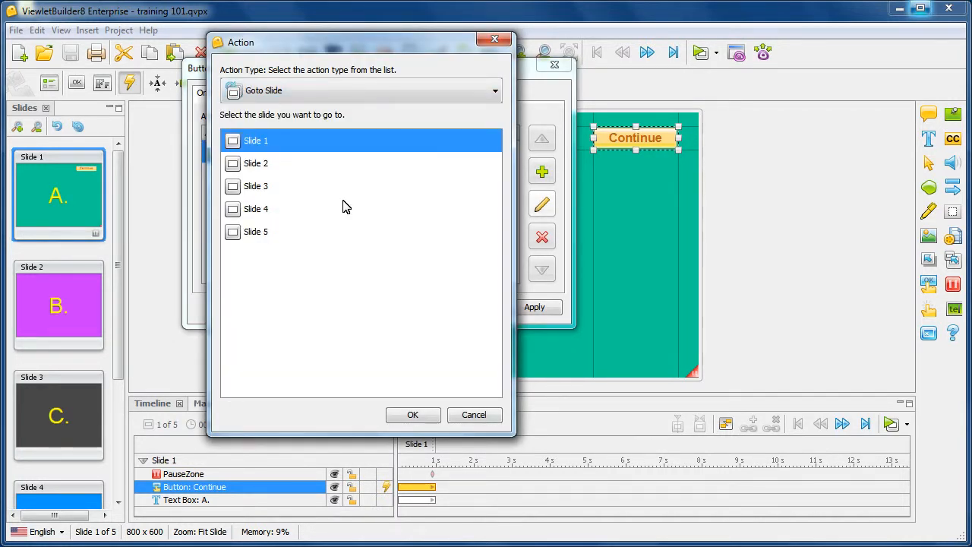
click(260, 168)
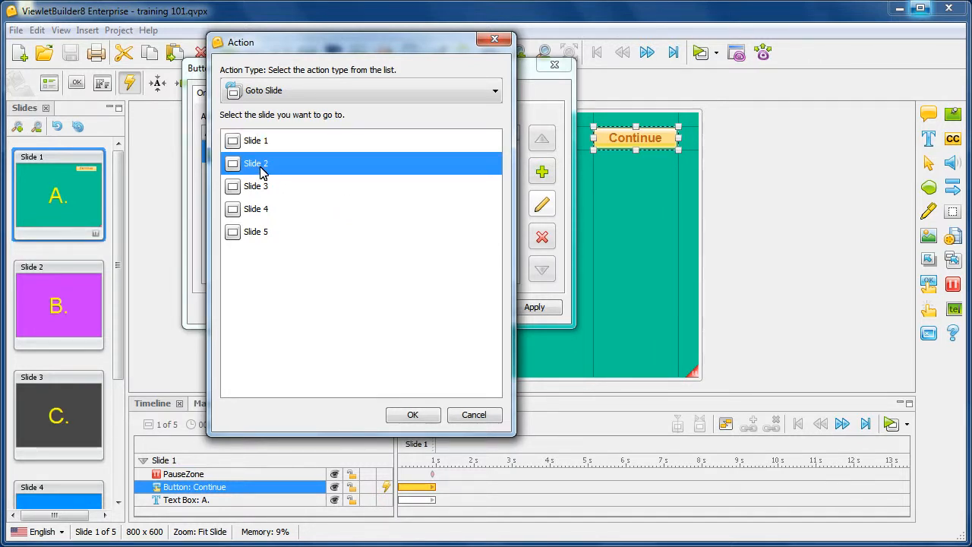
click(425, 418)
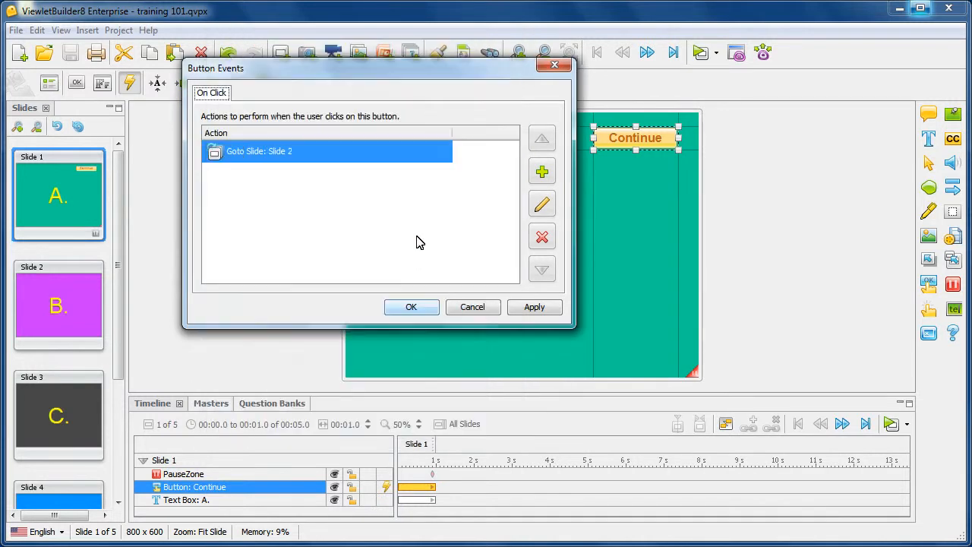
click(413, 309)
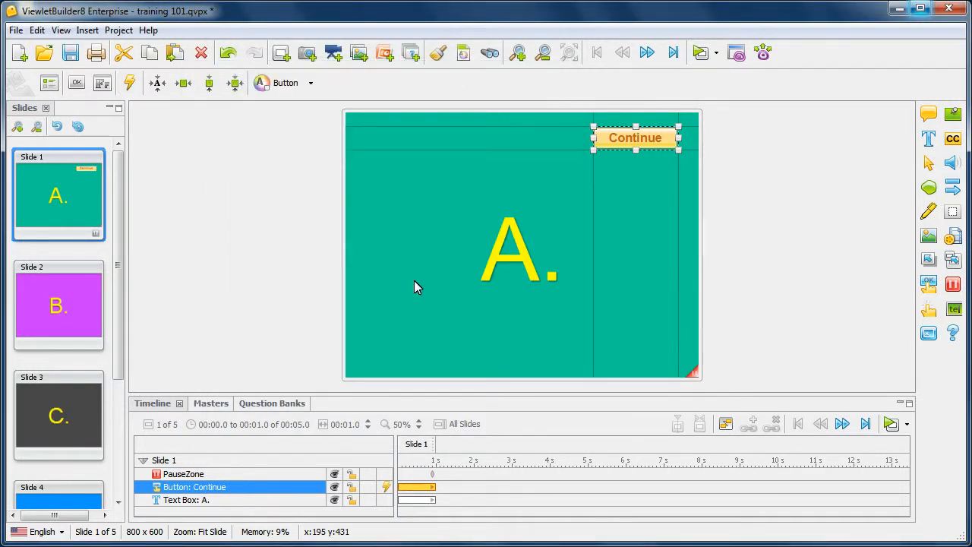
click(71, 52)
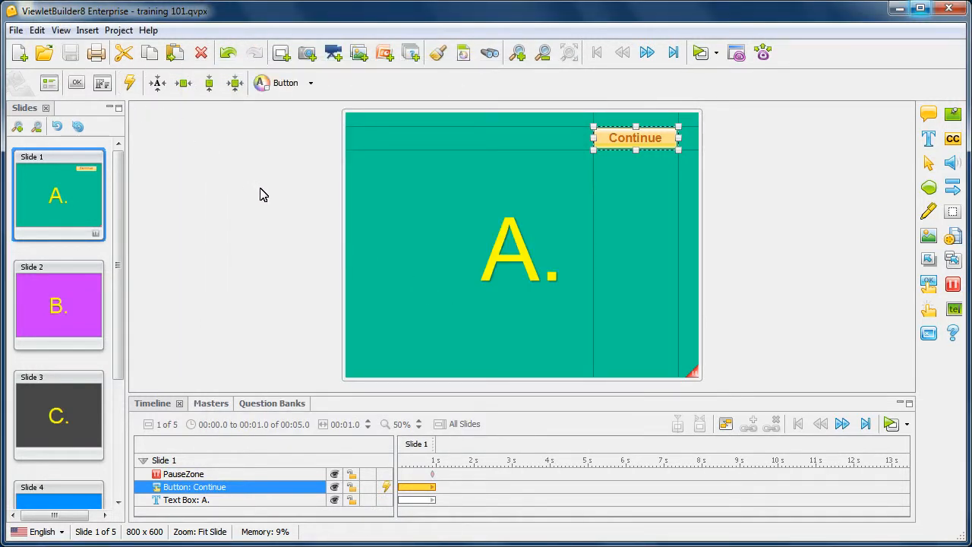
Preview the saved project in the browser again and test the Continue button's jump from slide 1
click(119, 30)
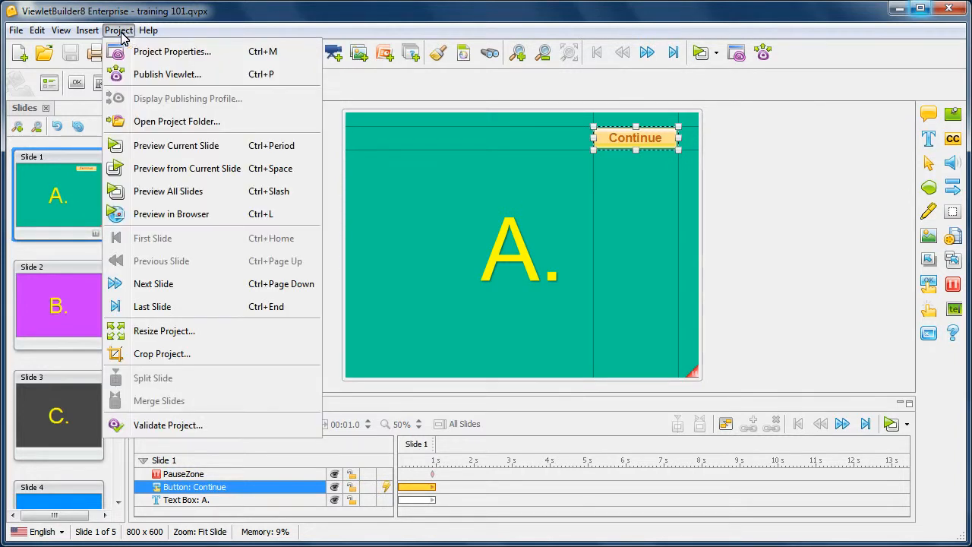
click(171, 214)
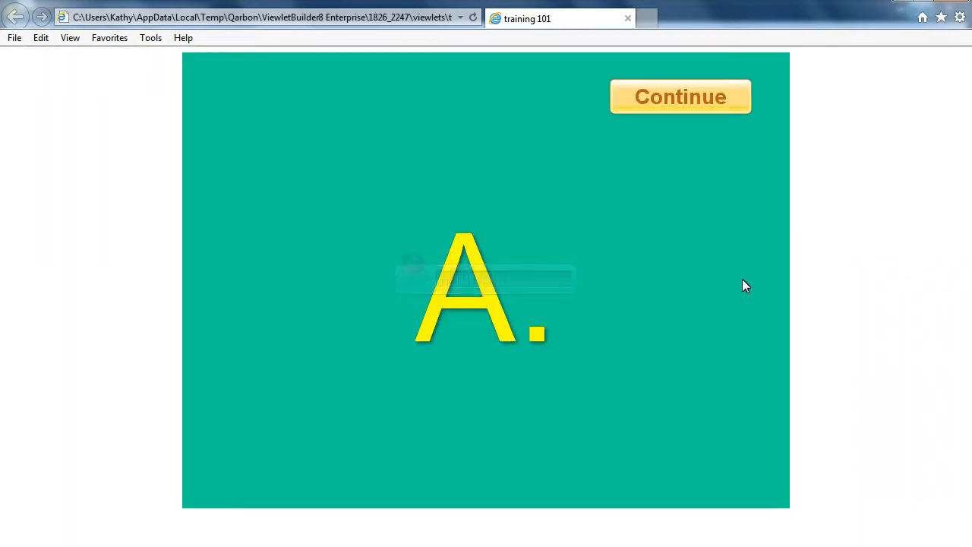
click(670, 105)
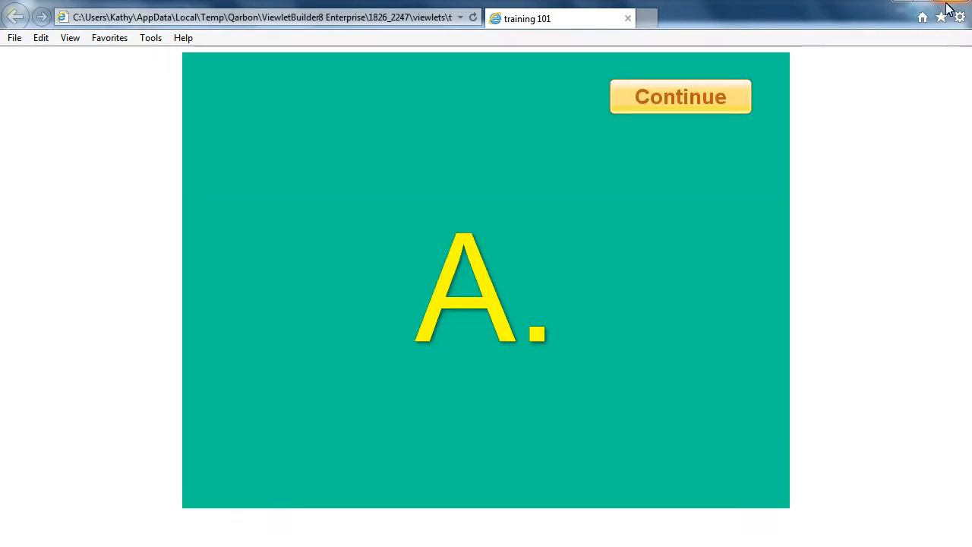
Close the browser preview, move purple slide B after slide C in the slide order, and save the project
click(956, 8)
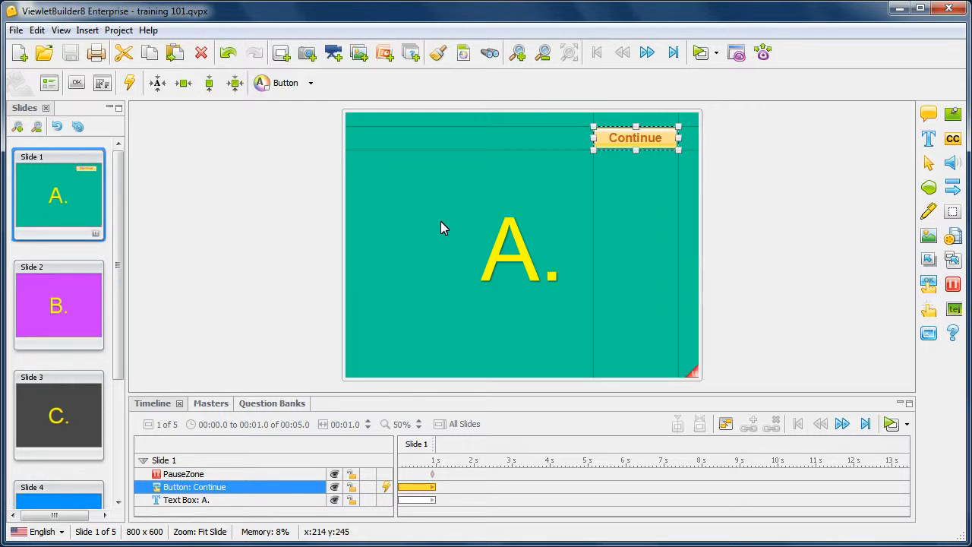
click(86, 315)
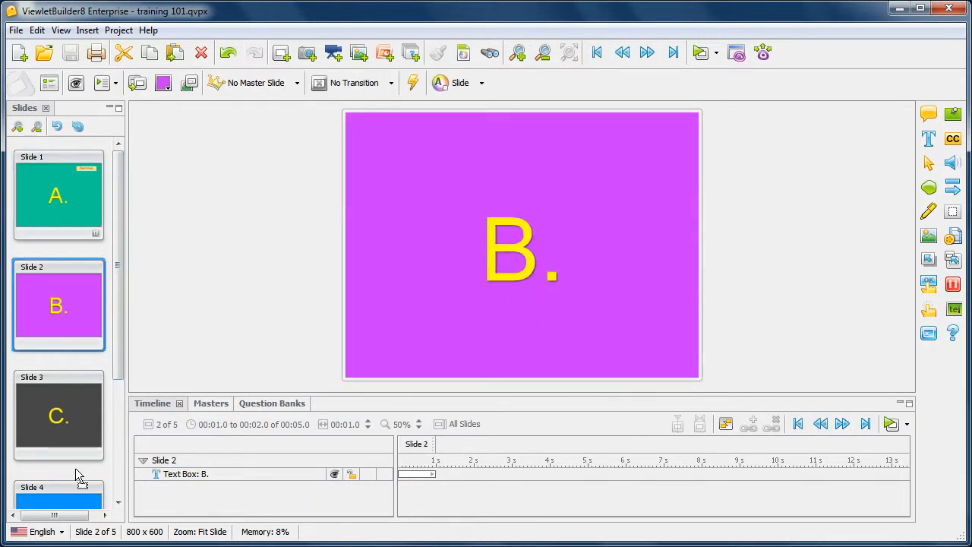
drag(75, 468, 76, 468)
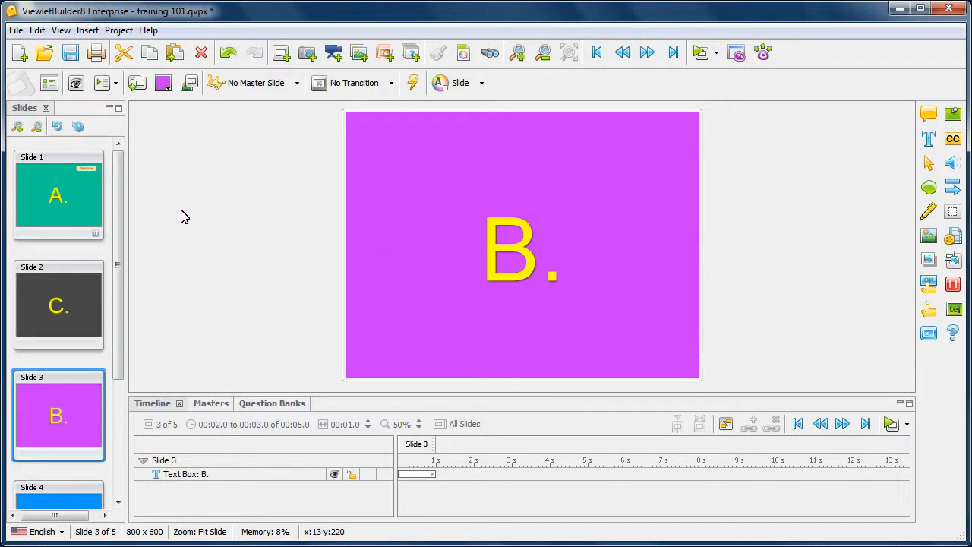
click(67, 204)
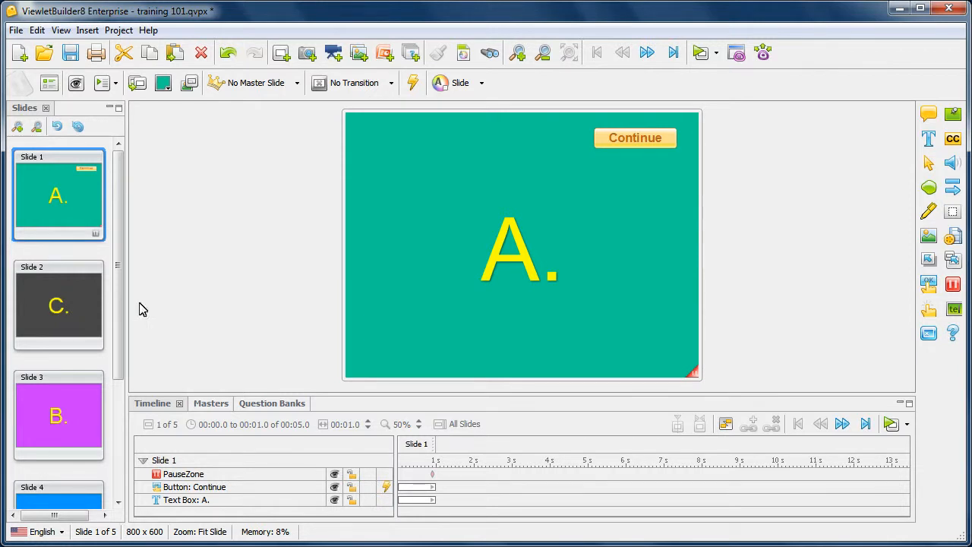
click(70, 53)
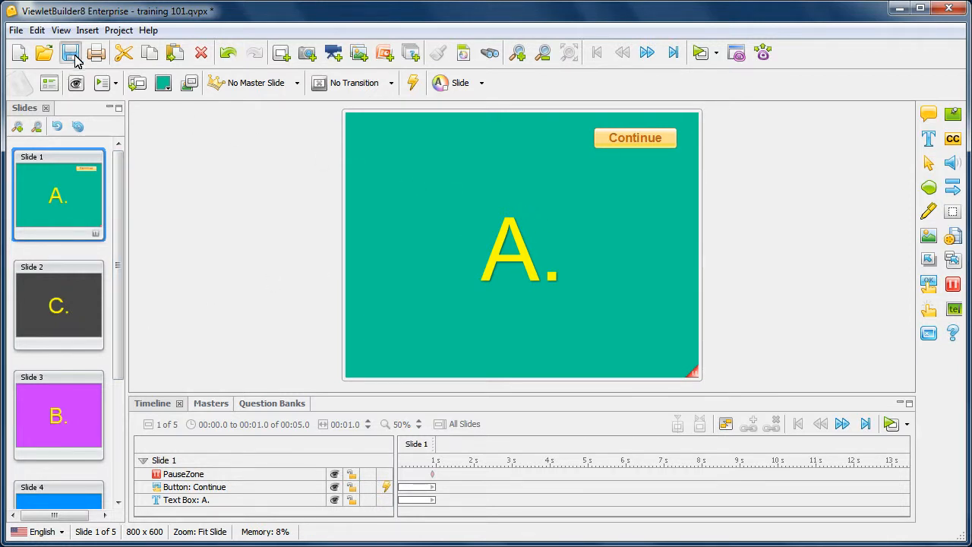
Preview the reordered project in the browser, test the Continue button on slide 1, and close the preview
click(118, 31)
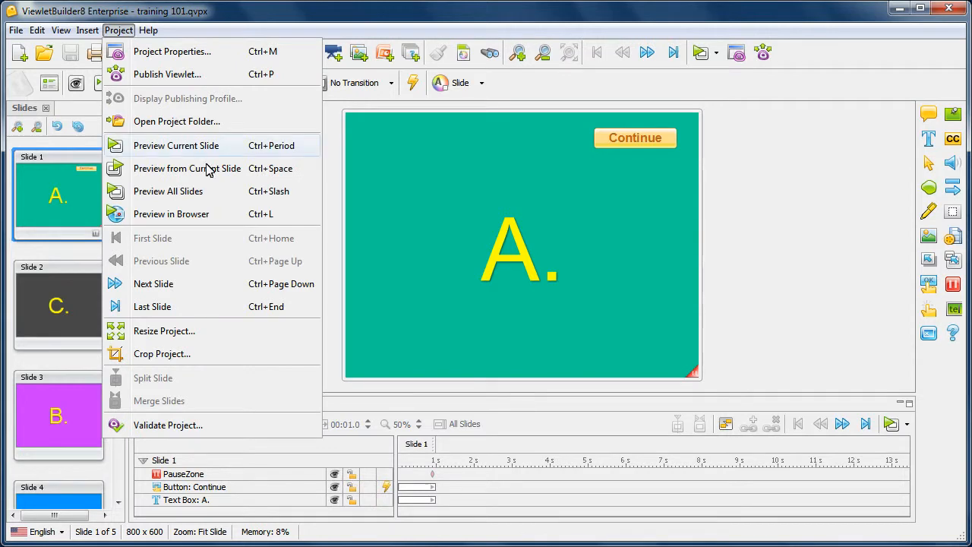
click(222, 214)
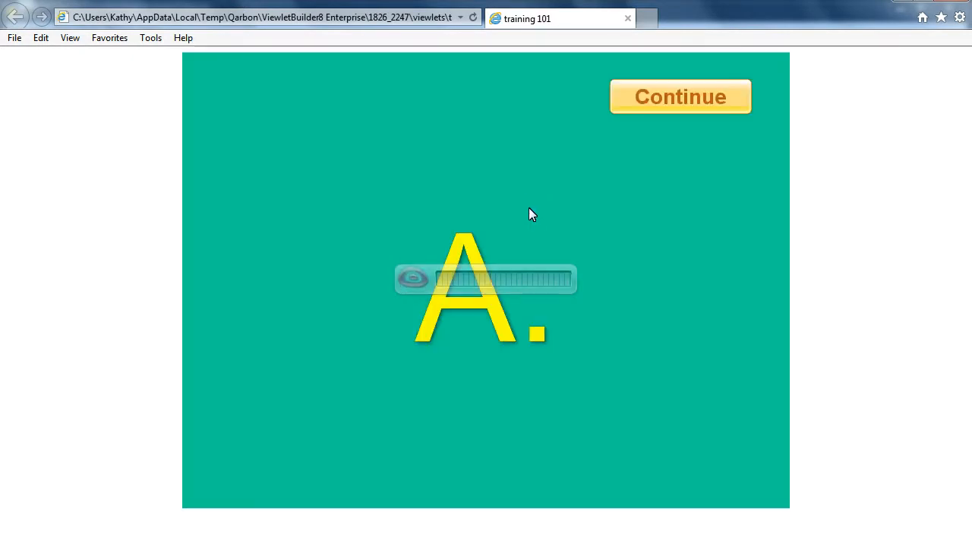
click(684, 104)
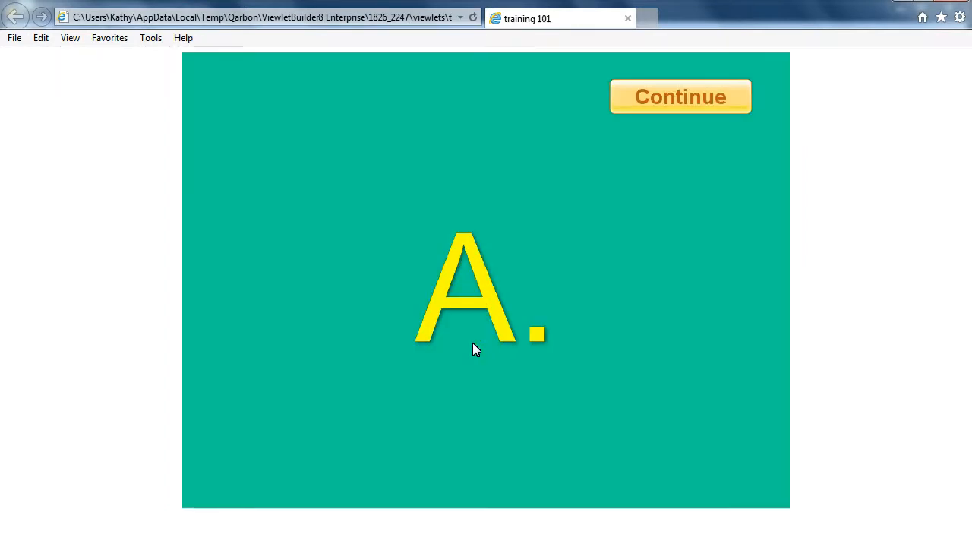
click(960, 9)
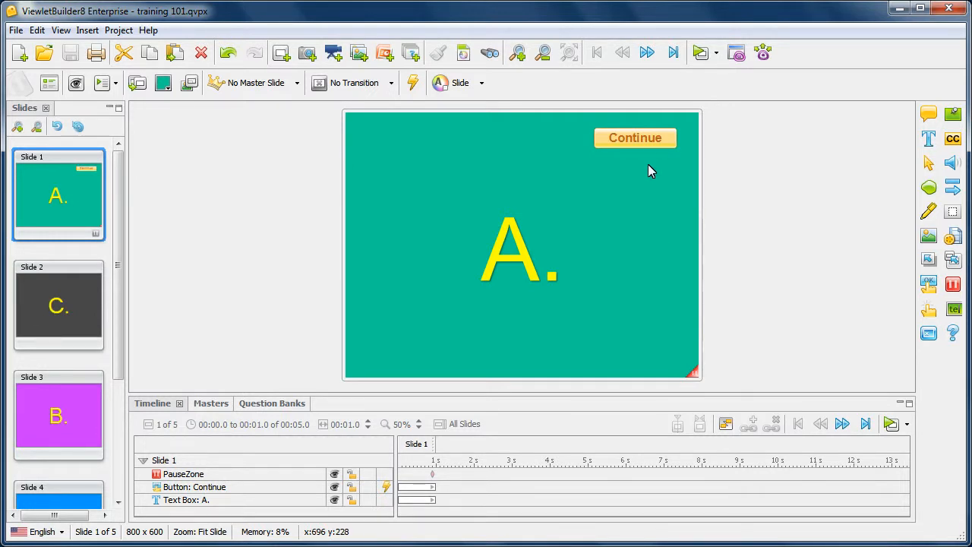
Change the on-click action of slide 1's Continue button to Move to Slide, forward 1 slide
click(647, 140)
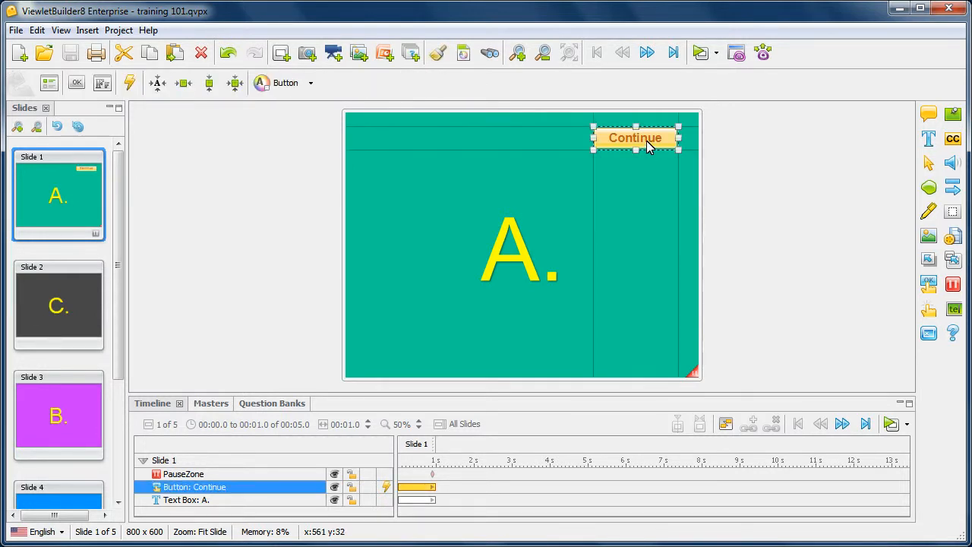
click(129, 82)
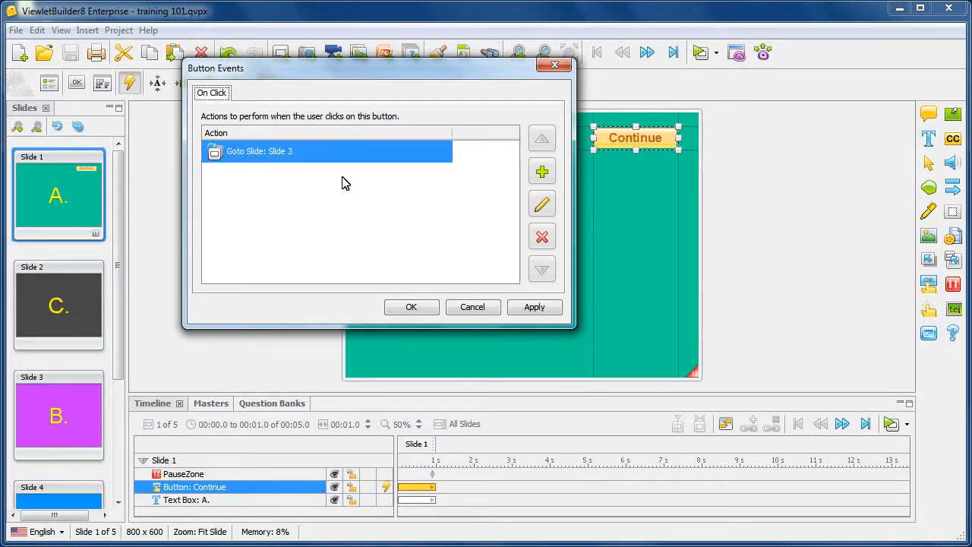
click(546, 208)
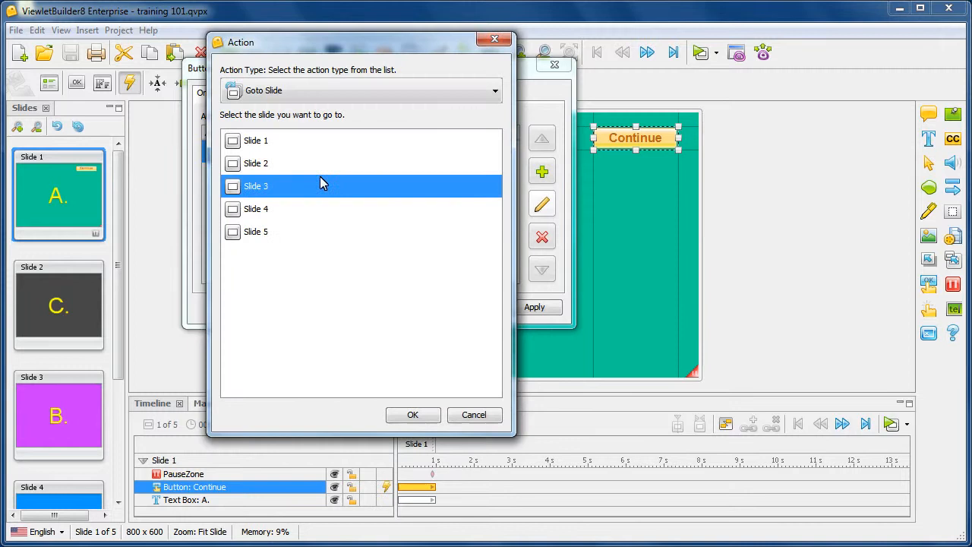
click(285, 94)
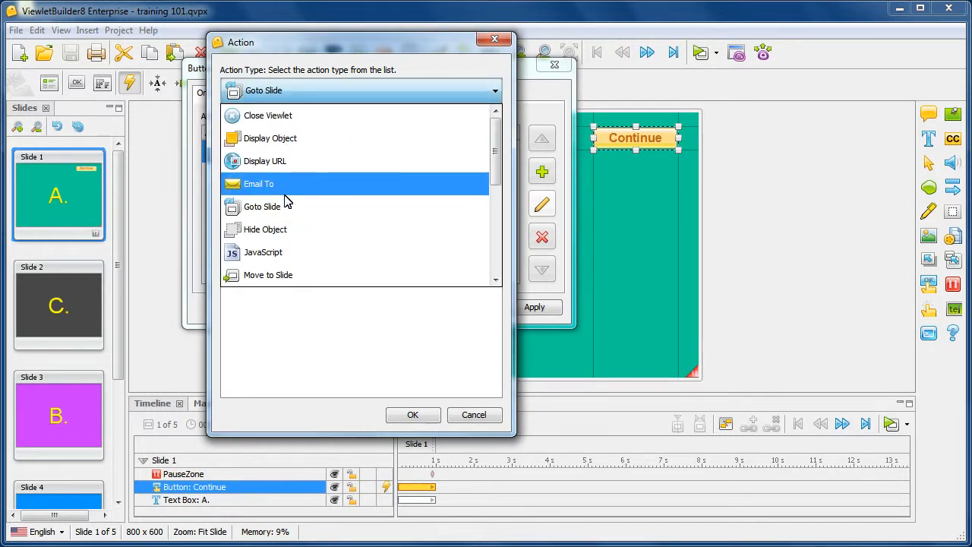
click(300, 279)
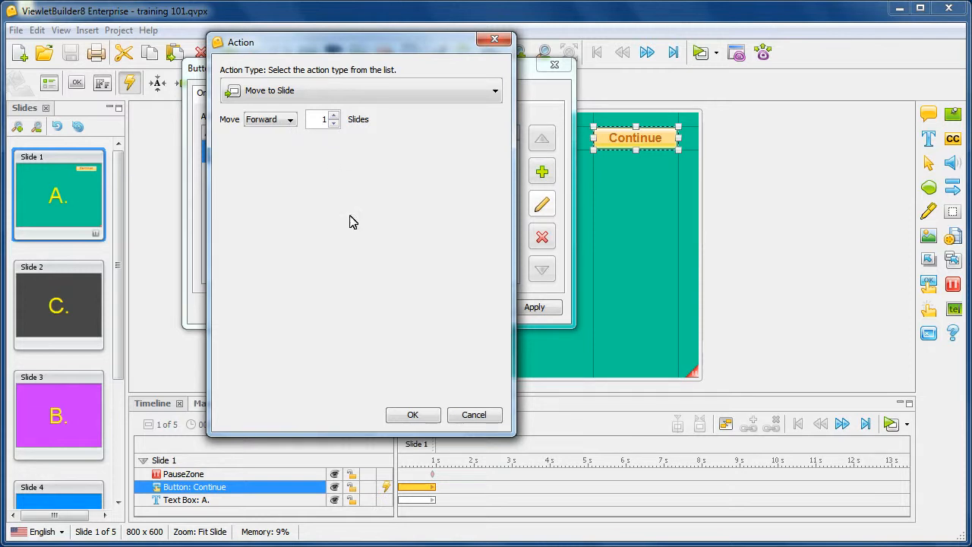
click(414, 415)
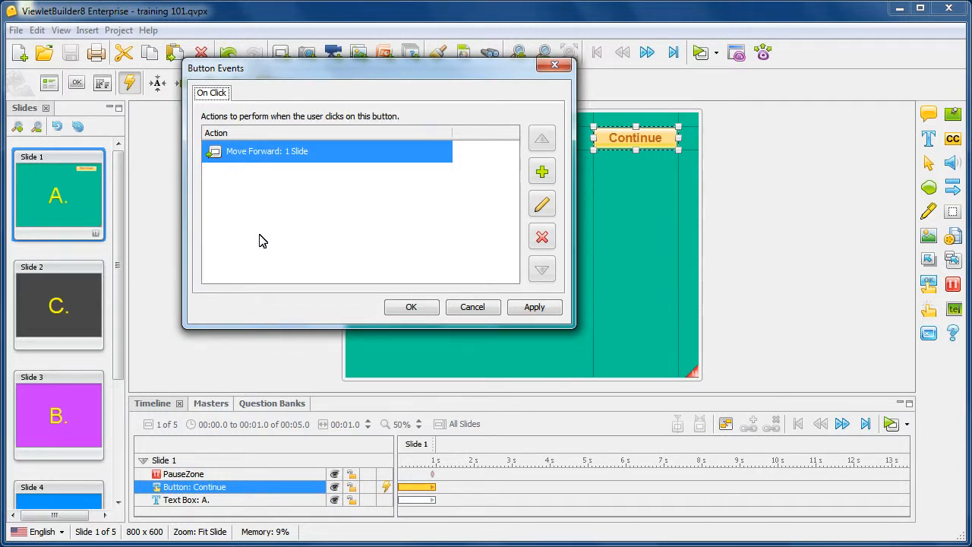
Change the Continue button's on-click action to Goto Slide with Slide 4 as the target
click(542, 204)
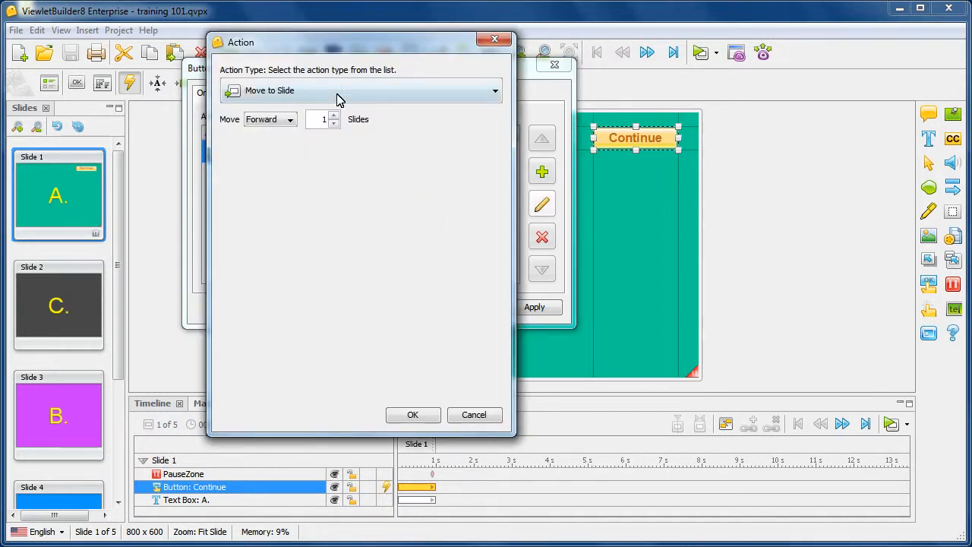
click(336, 96)
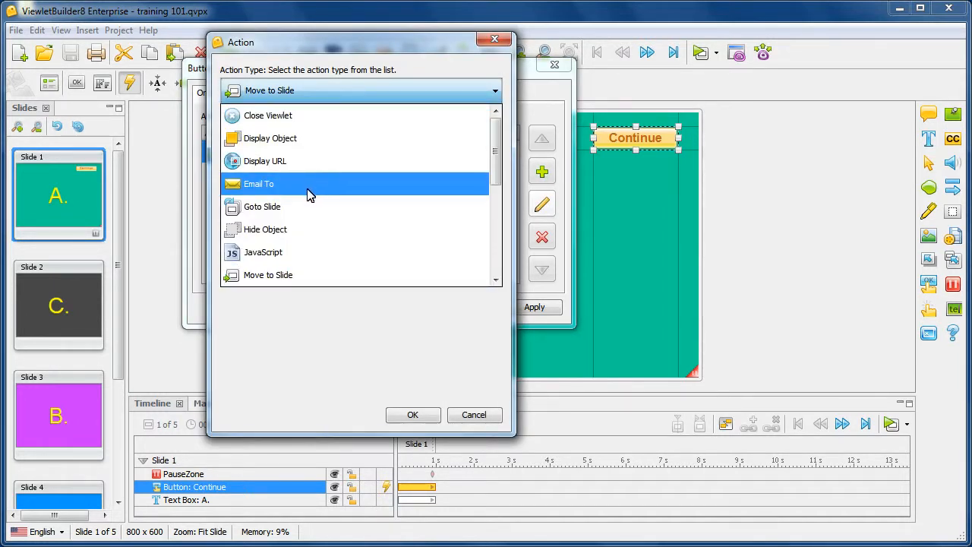
click(308, 214)
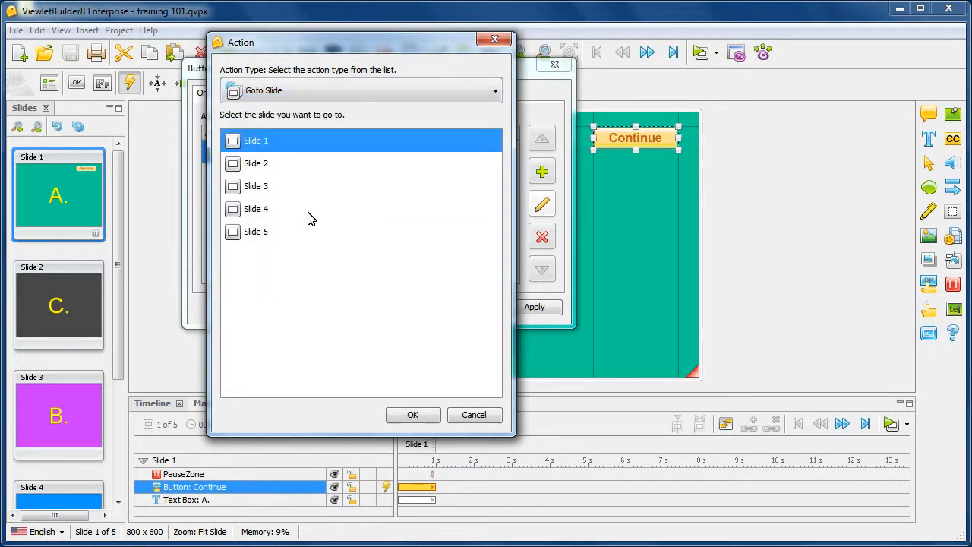
click(258, 217)
click(414, 419)
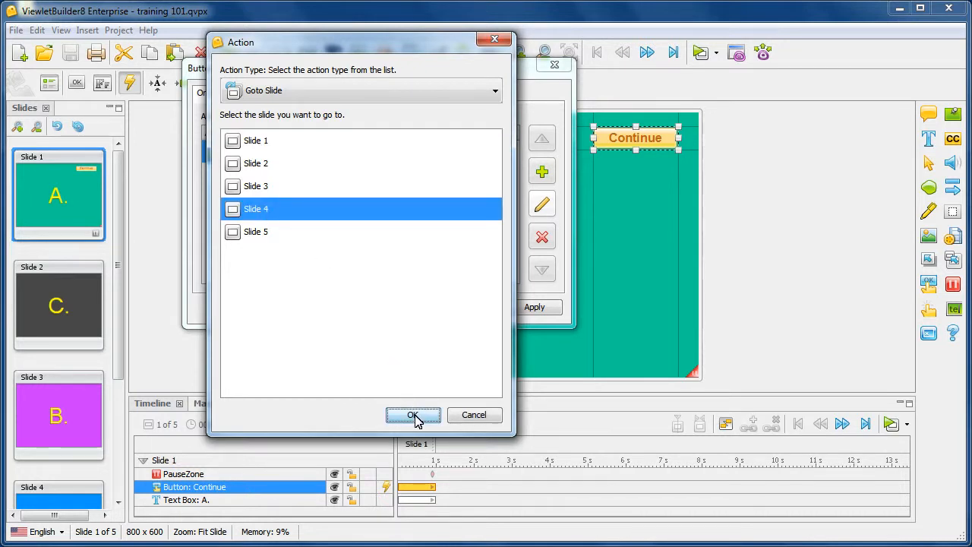